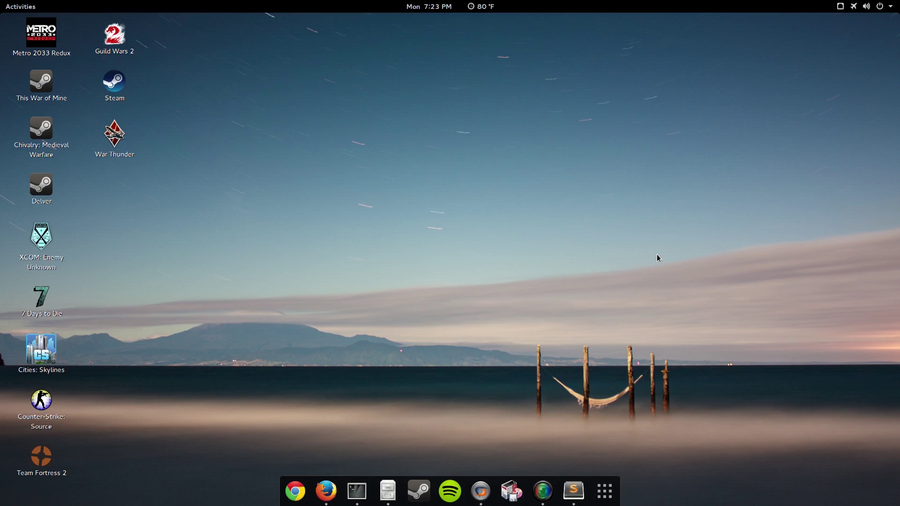
Step: Bring up the WineHQ Origin known-problems page in Firefox alongside the terminal
left_click(326, 492)
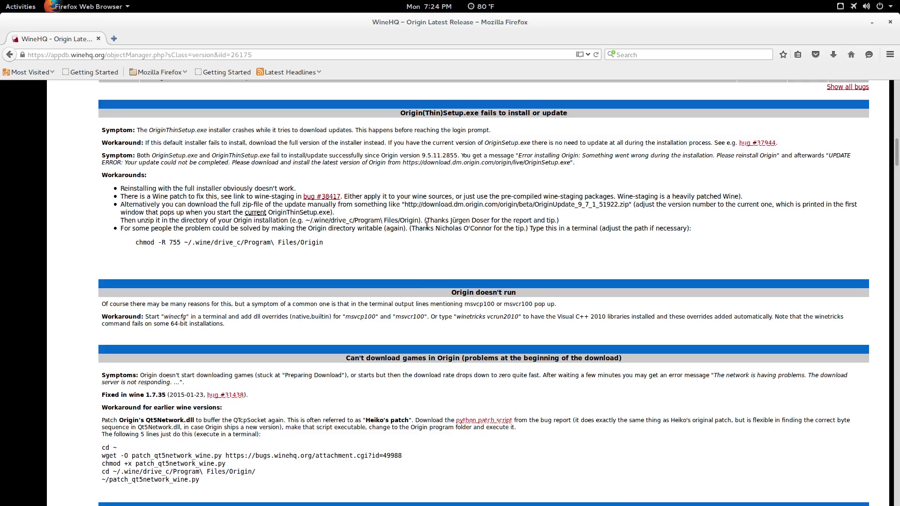
left_click(356, 491)
Step: Show the Sublime Text notes with the five QtNetwork patch commands, then launch CrossOver
left_click(568, 492)
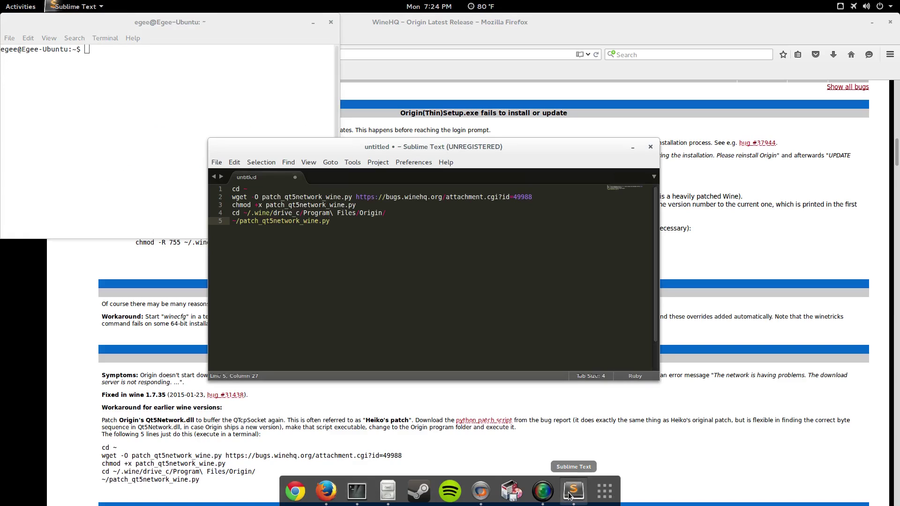
left_click(480, 491)
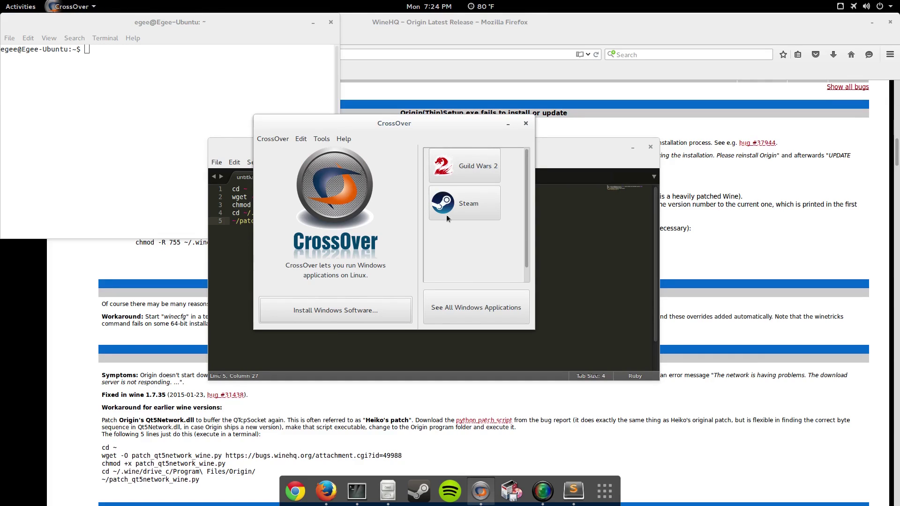
left_click(327, 140)
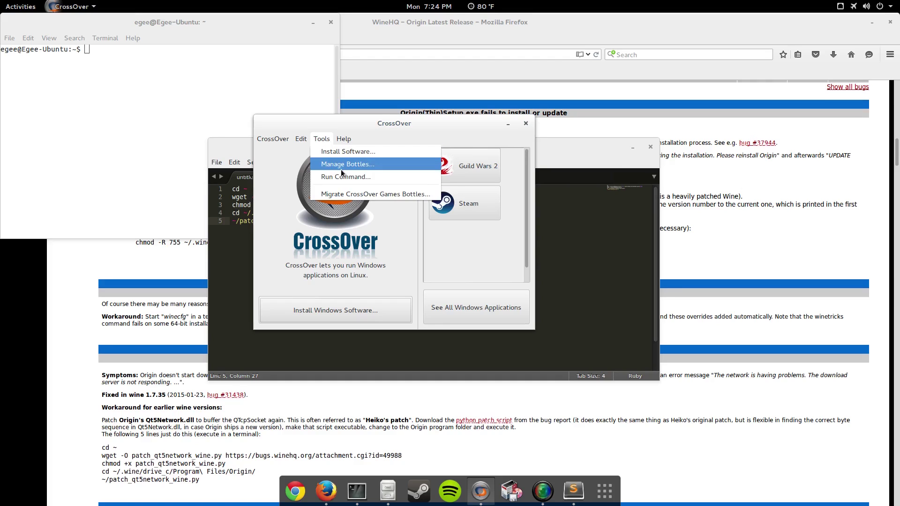
left_click(370, 165)
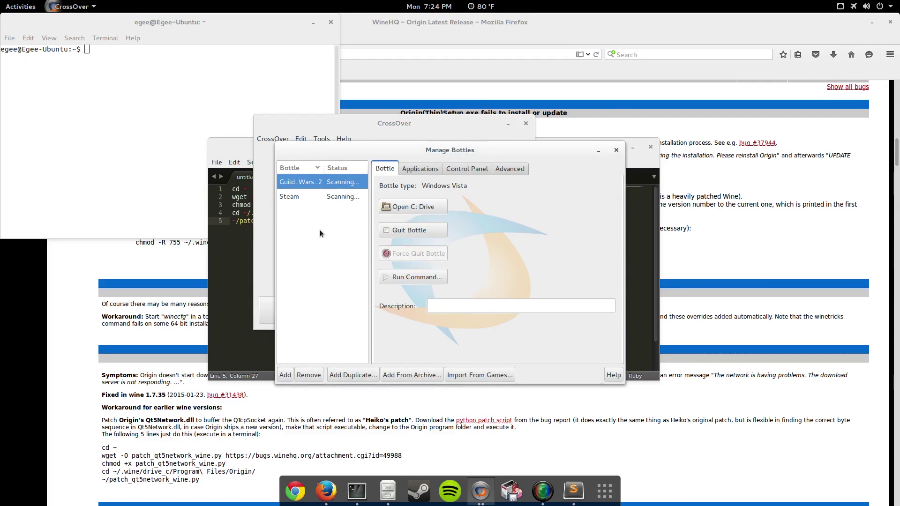
key("Escape")
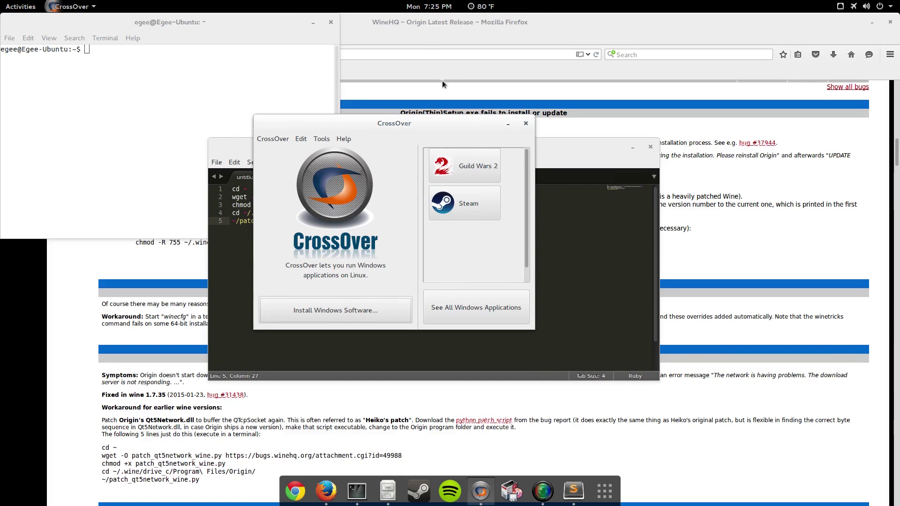
Step: Start a CrossOver install of Origin, found by searching 'origin', into a new Origin bottle
left_click(380, 314)
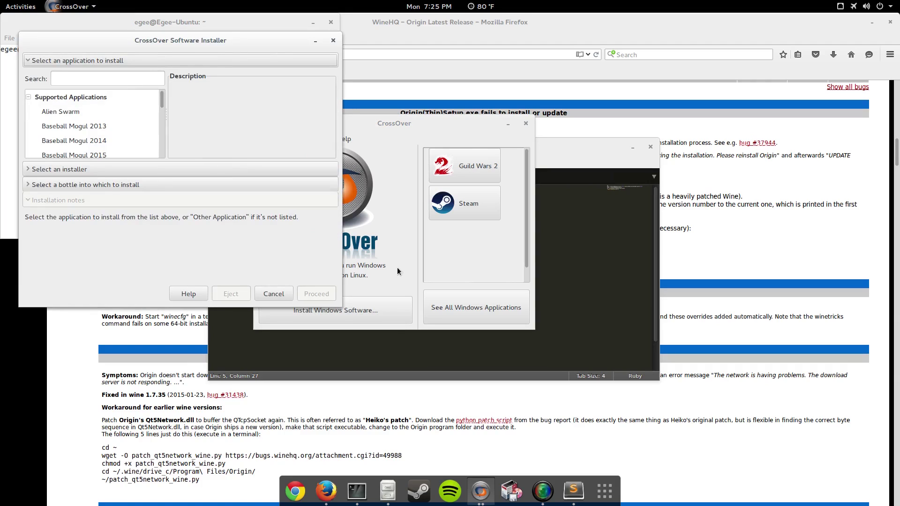
left_click(95, 83)
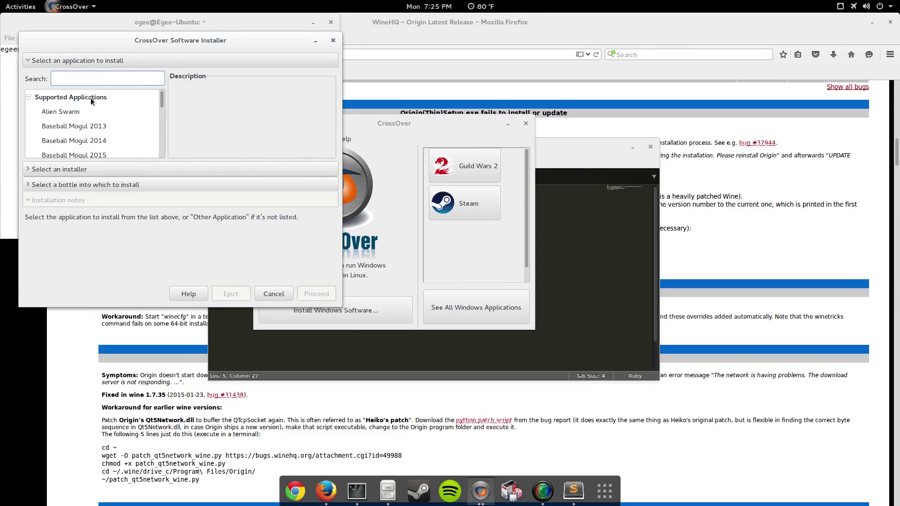
type("origin")
left_click(69, 97)
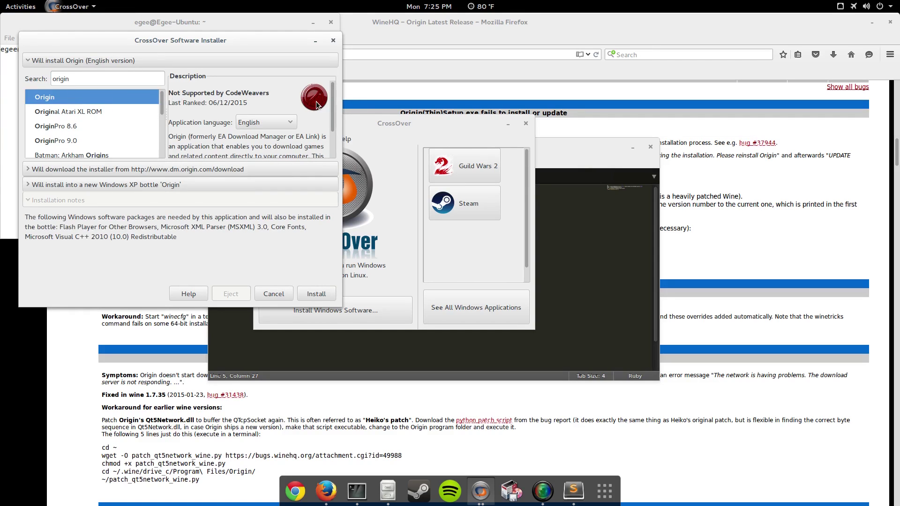
mouse_move(317, 104)
left_click(313, 296)
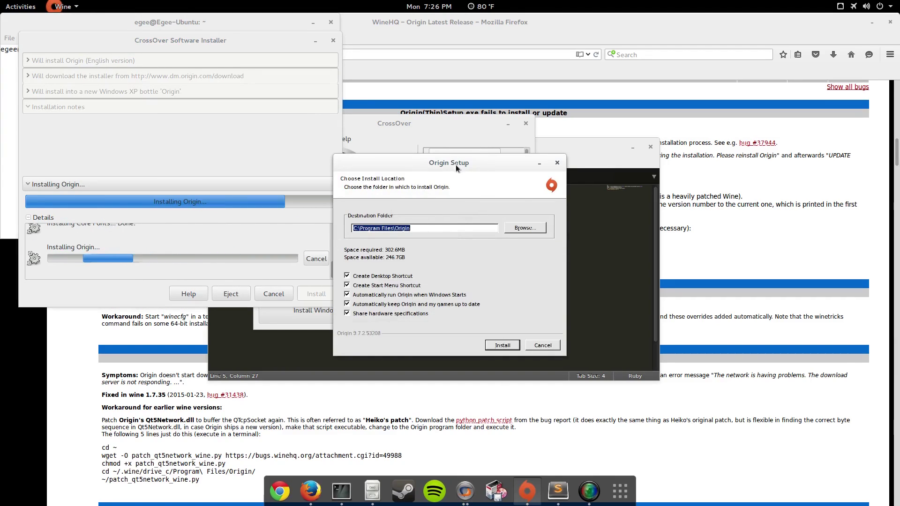
Step: Install Origin to the default folder and accept its end user licence agreement
left_click(500, 346)
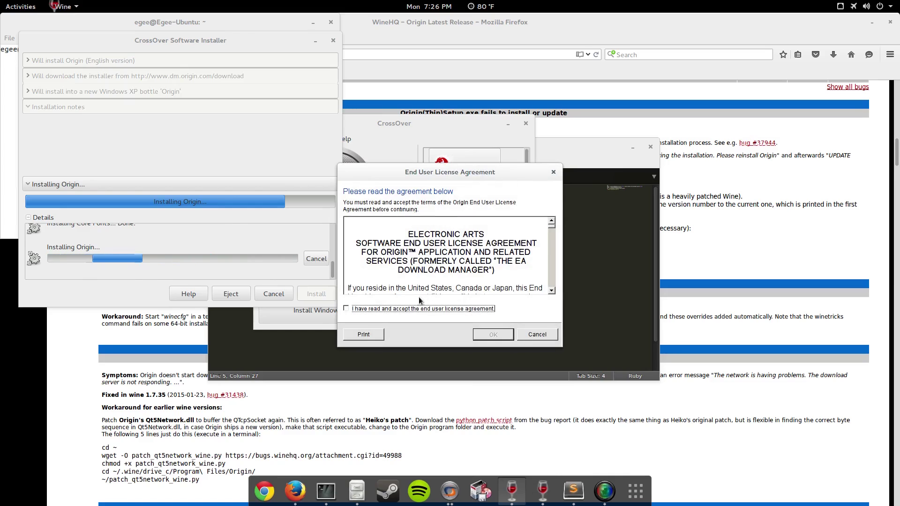
left_click_drag(460, 177, 284, 212)
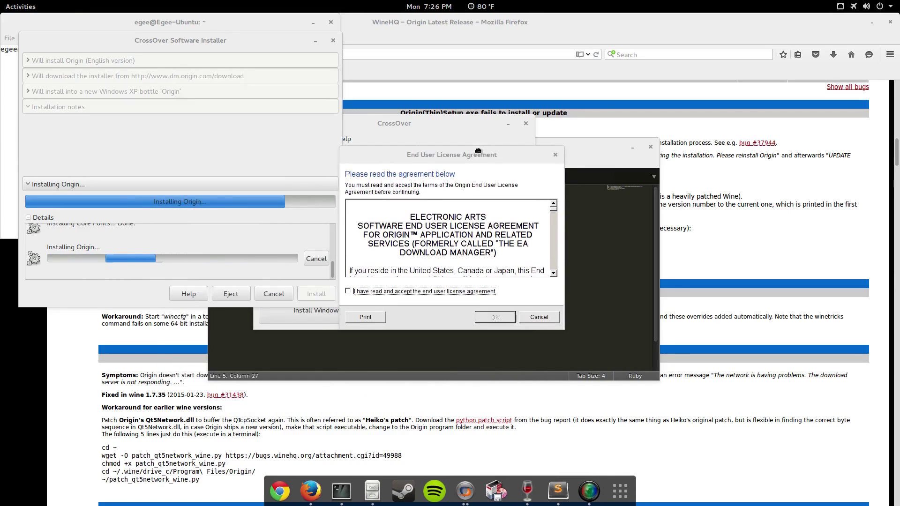
left_click(440, 293)
left_click(494, 317)
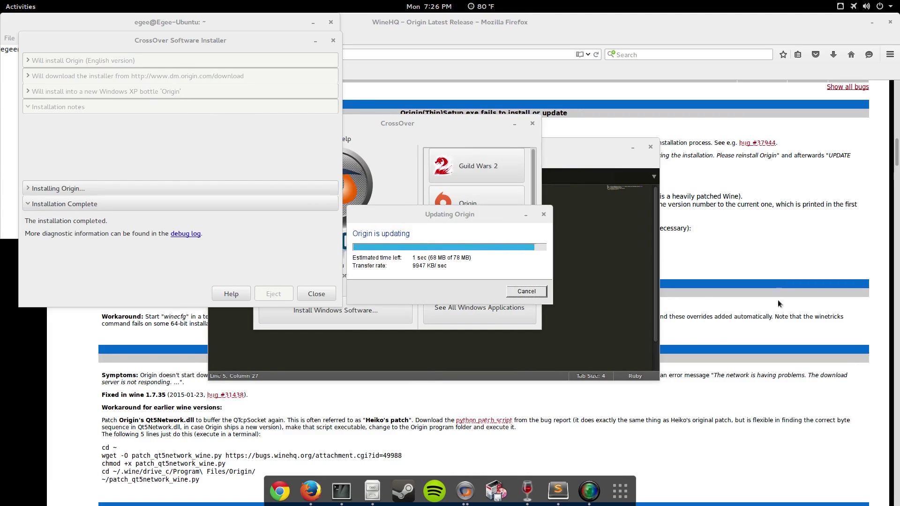
Step: Dismiss the installation and update error messages and close the finished installer
scroll(745, 290, "up", 2)
scroll(745, 289, "up", 8)
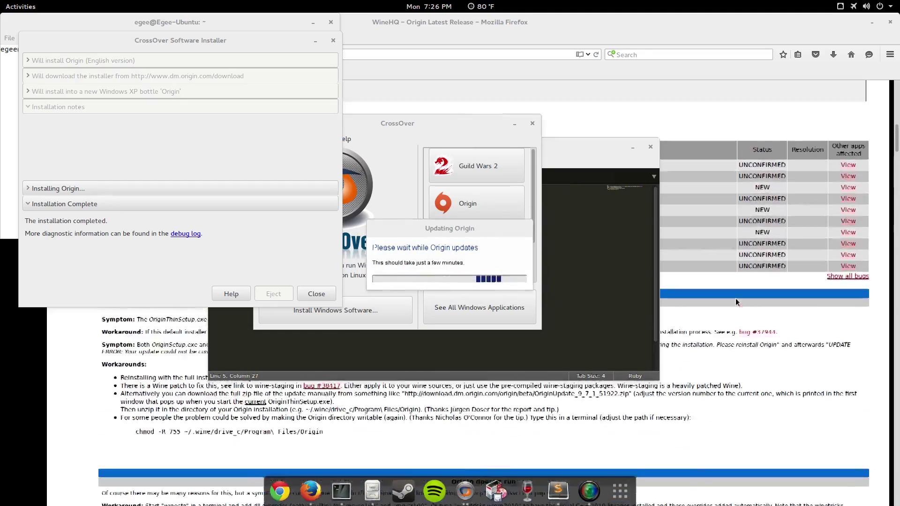
scroll(163, 400, "up", 1)
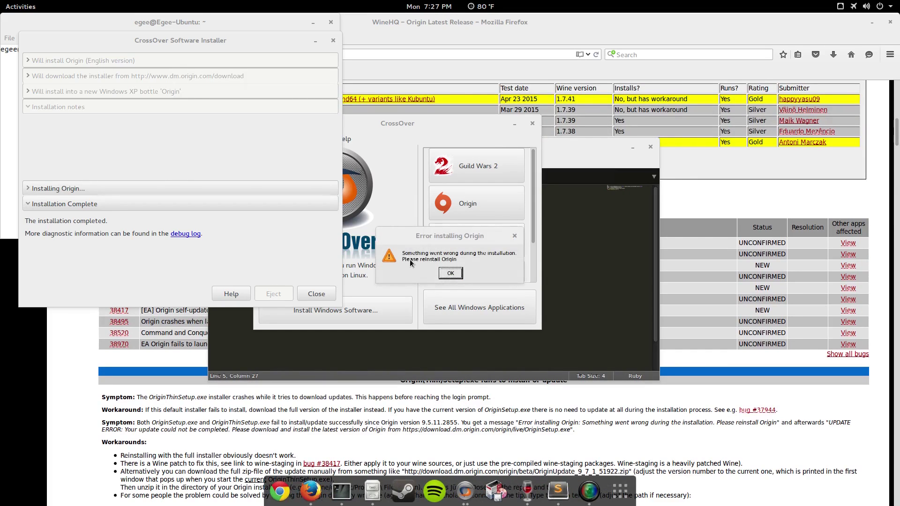
left_click(451, 274)
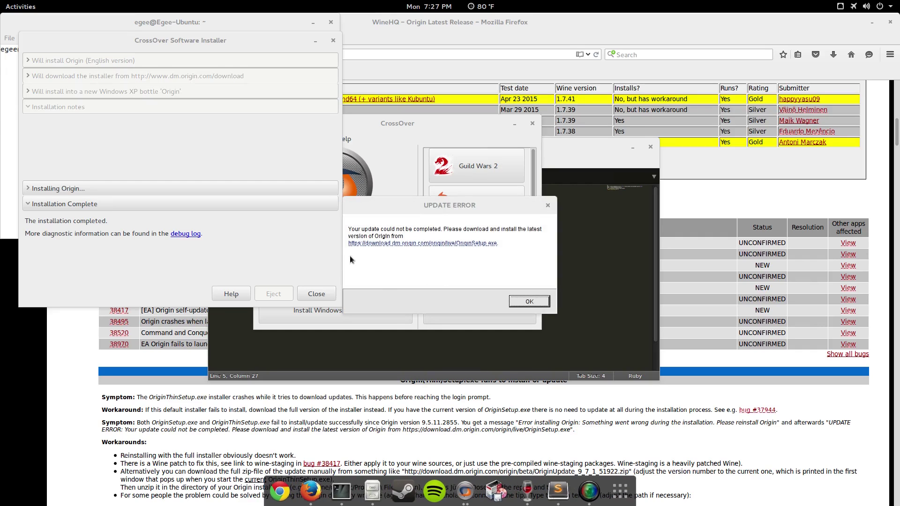
left_click(530, 302)
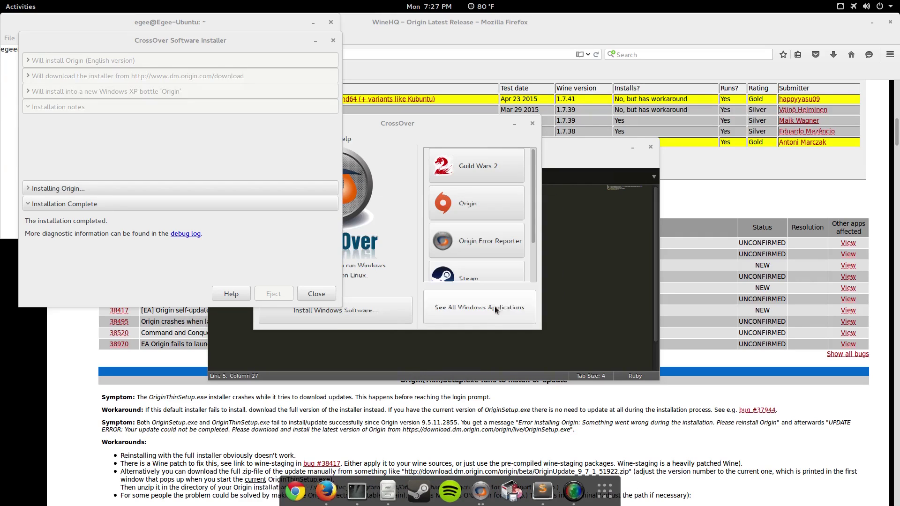
left_click(323, 299)
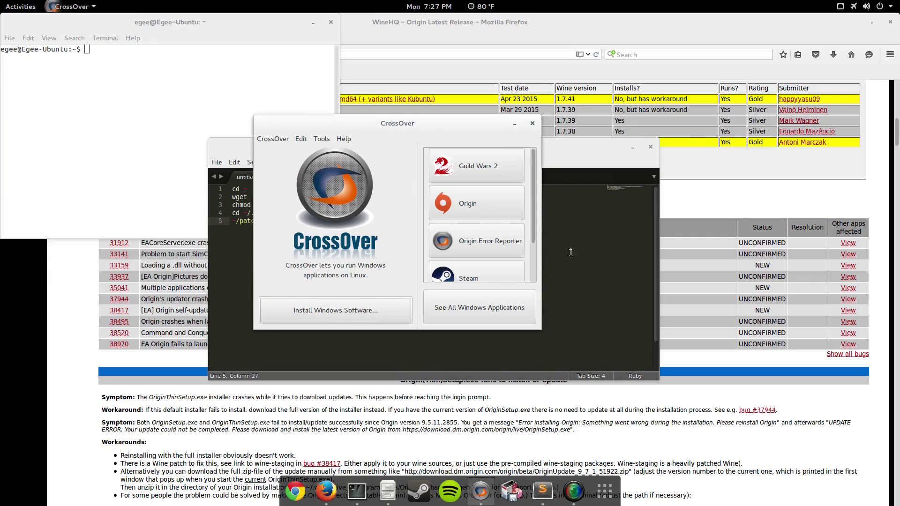
Step: Select the OriginUpdate_9_7_1_51922.zip link on the WineHQ page, then bring up the home folder
left_click(672, 441)
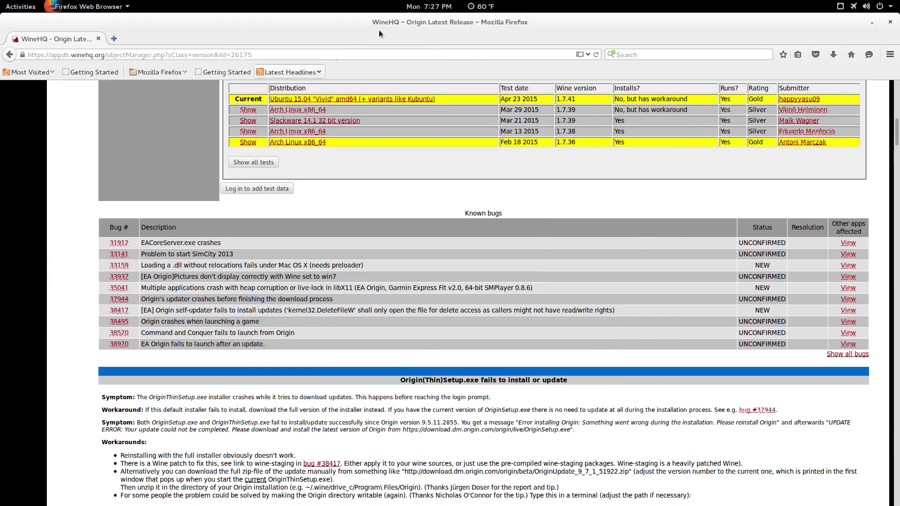
scroll(434, 255, "up", 10)
scroll(434, 261, "down", 15)
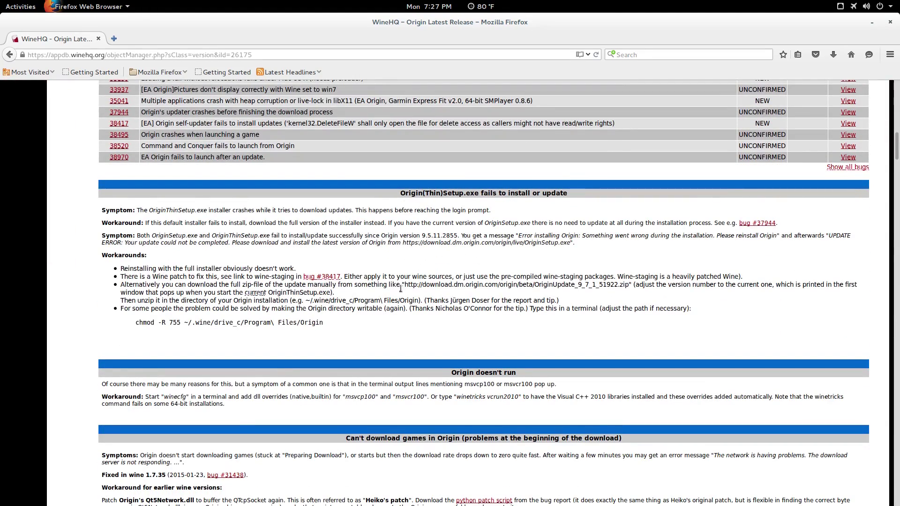
left_click_drag(406, 285, 629, 284)
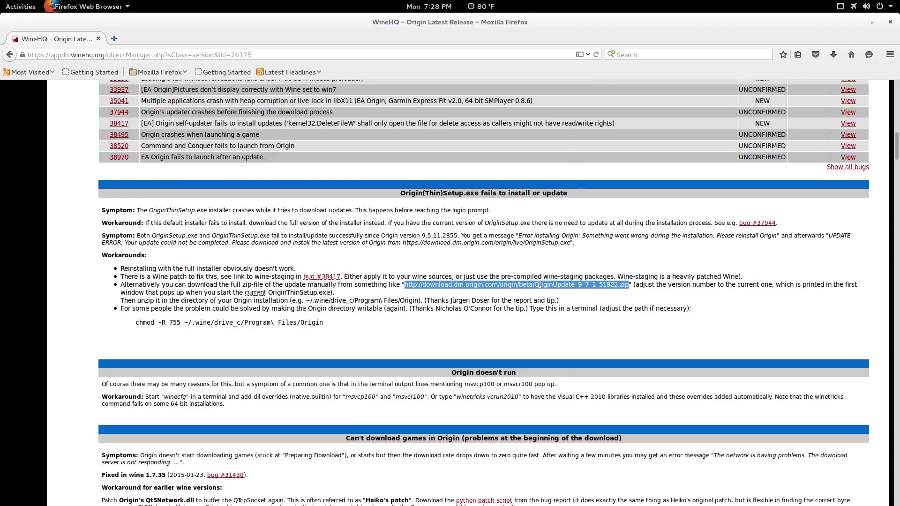
key("super+e")
scroll(491, 280, "down", 1)
Step: Open the OriginUpdate zip and browse to .cxoffice/Origin/drive_c/Program Files/Origin
double_click(491, 280)
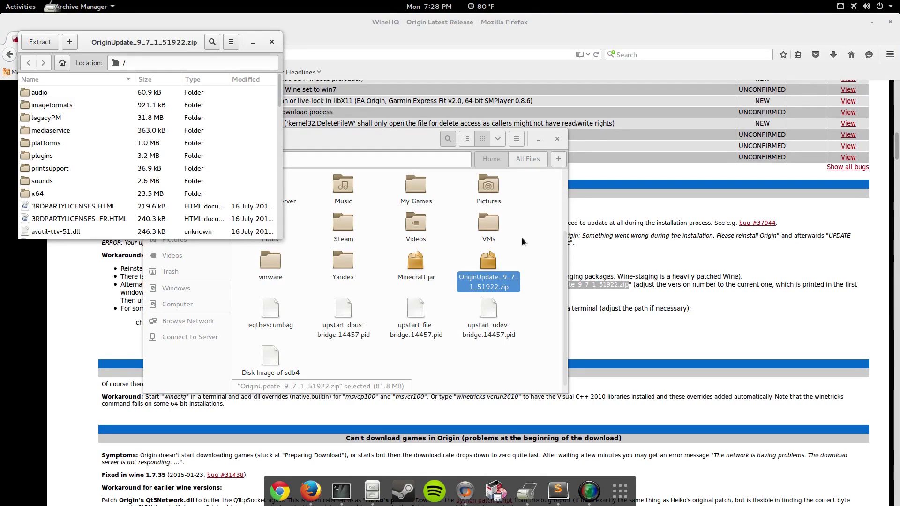
left_click(522, 238)
scroll(395, 281, "down", 4)
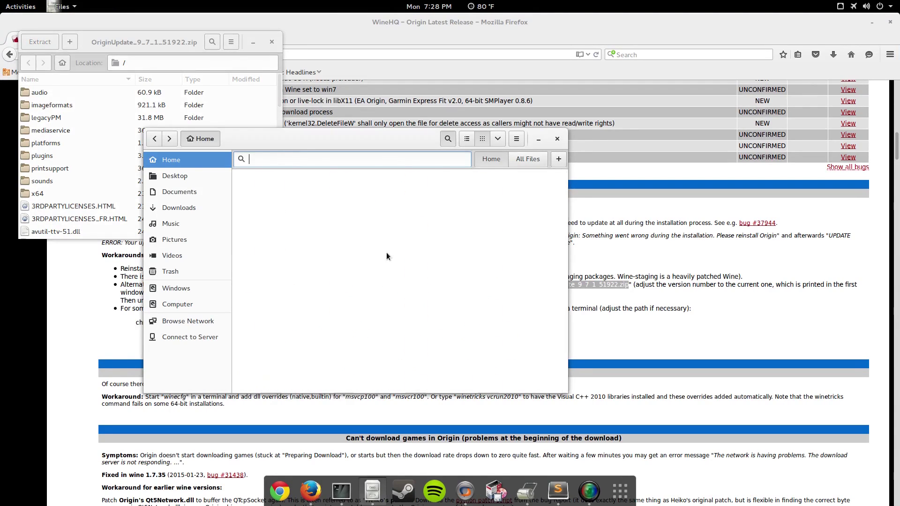
double_click(489, 287)
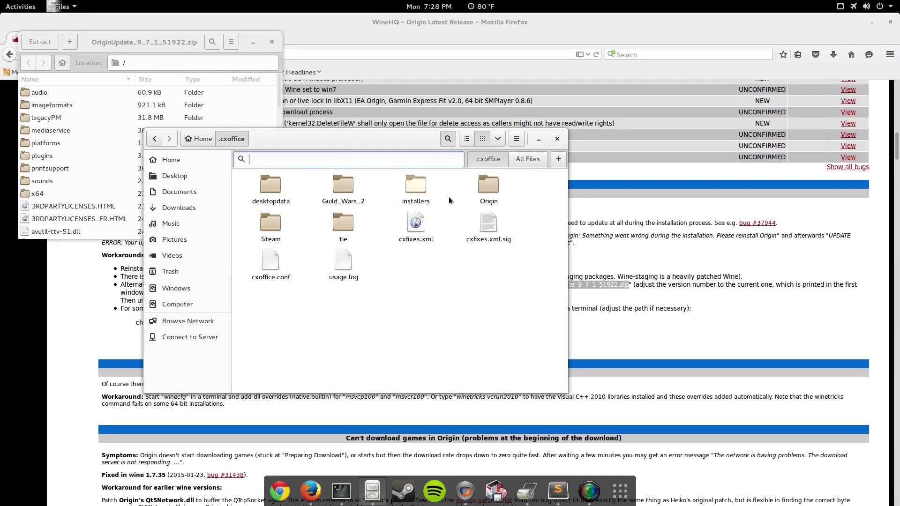
double_click(492, 194)
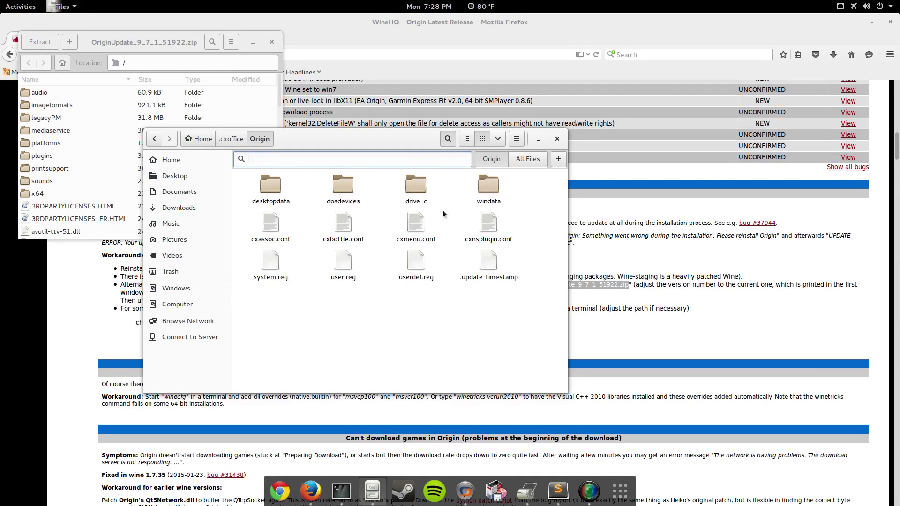
double_click(421, 195)
double_click(266, 188)
double_click(483, 193)
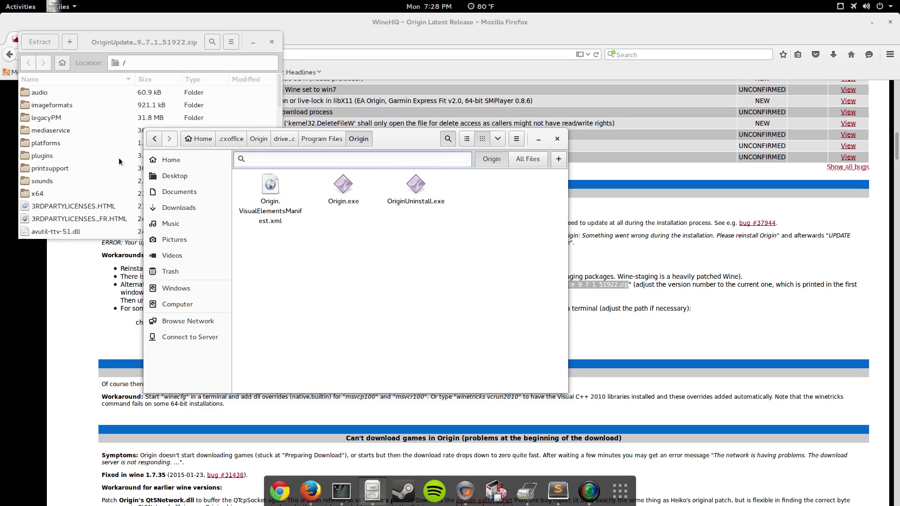
Step: Extract all archive files into the Origin folder, replacing OriginUninstall.exe, the manifest and Origin.exe
left_click(43, 122)
key("ctrl+a")
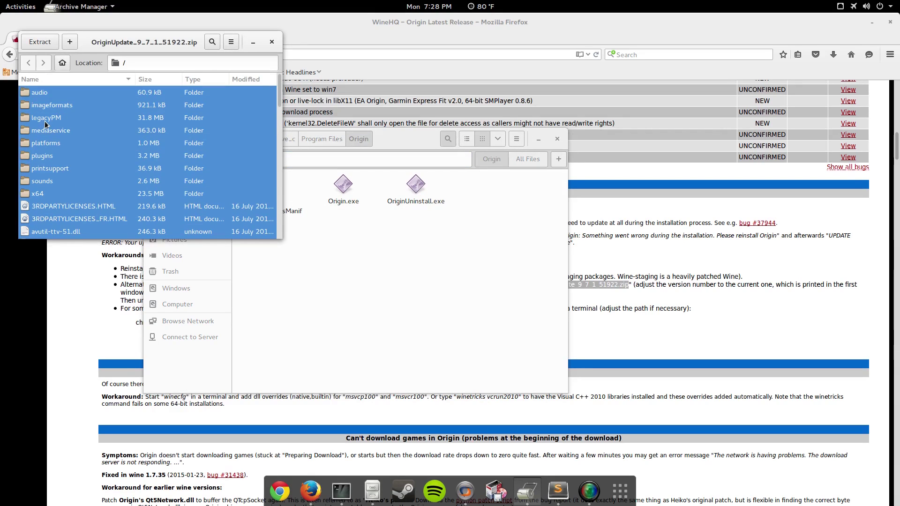
left_click_drag(53, 119, 392, 275)
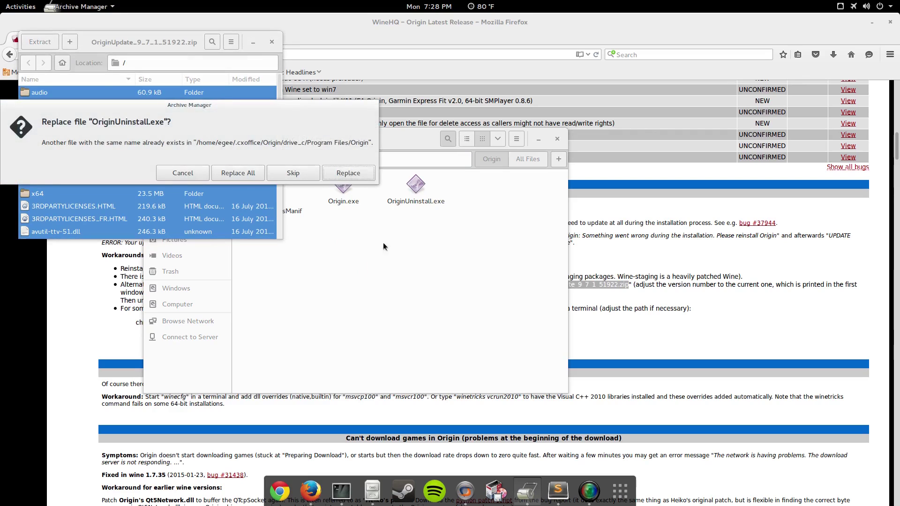
left_click(349, 176)
left_click(350, 177)
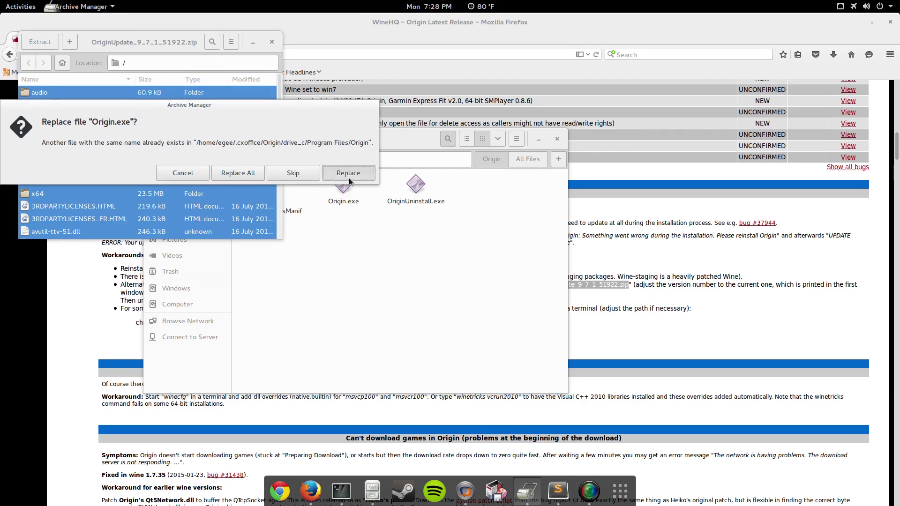
left_click(350, 178)
left_click(480, 491)
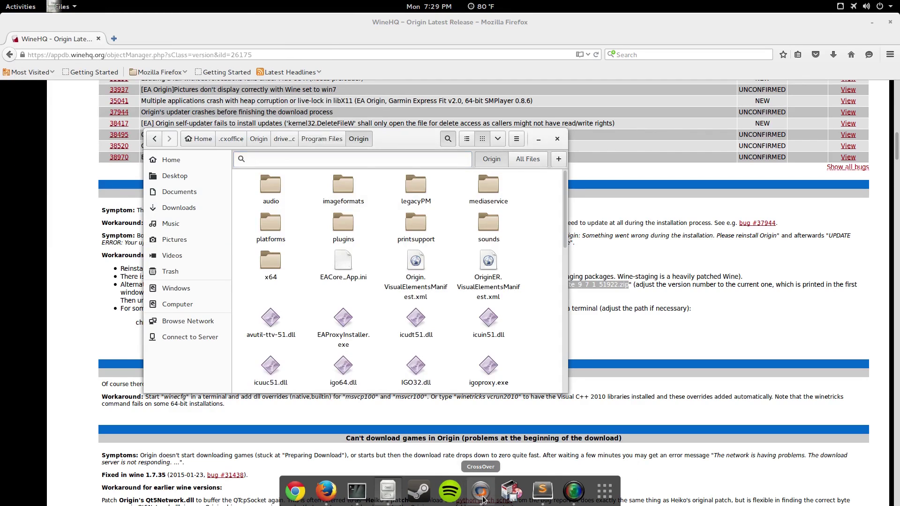
Step: Launch Origin from CrossOver and dismiss the installation error message
left_click(494, 206)
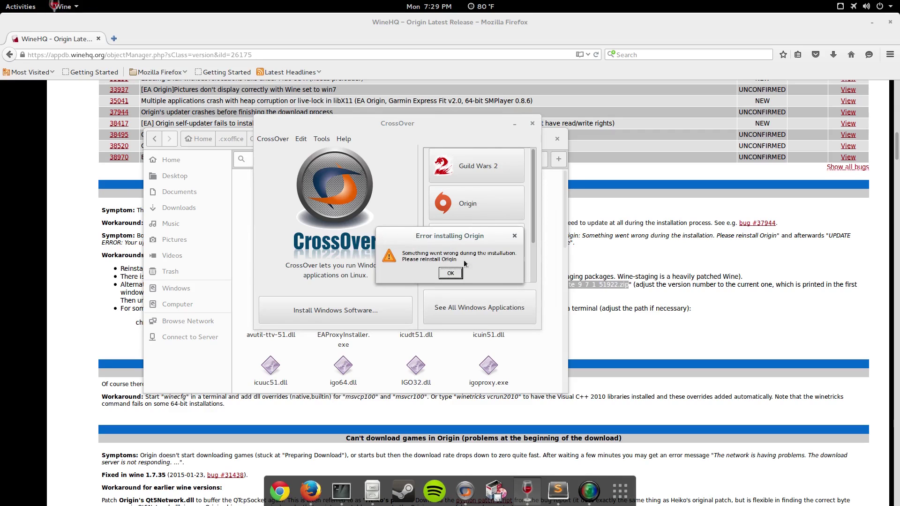
left_click_drag(433, 237, 441, 223)
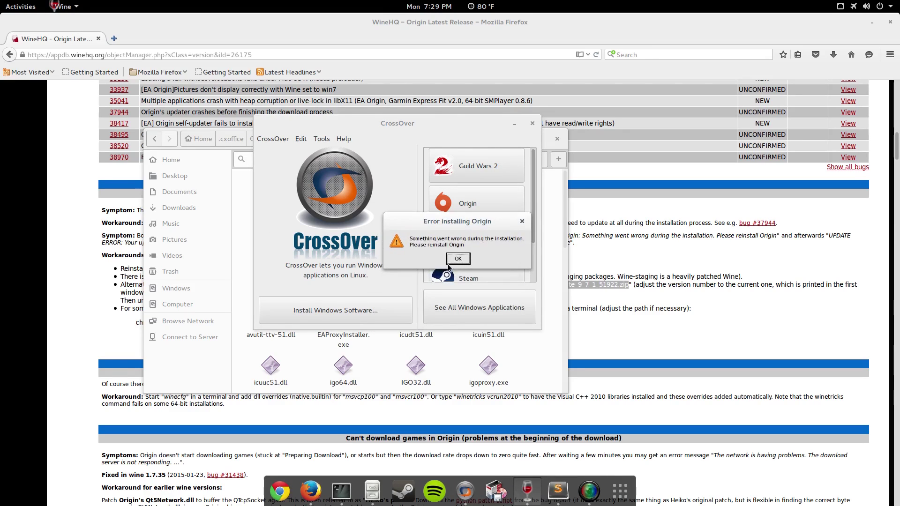
left_click(466, 261)
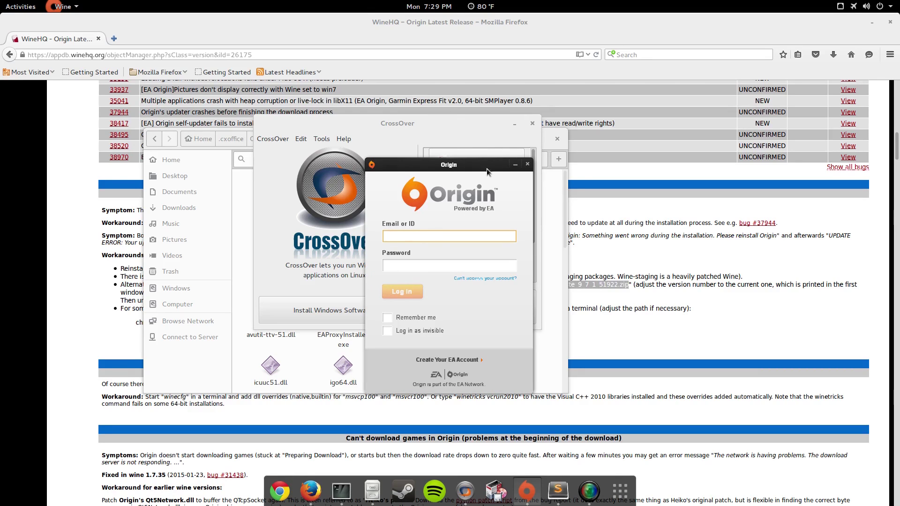
Step: Sign in to Origin with the account e-mail and password
left_click_drag(443, 167, 422, 275)
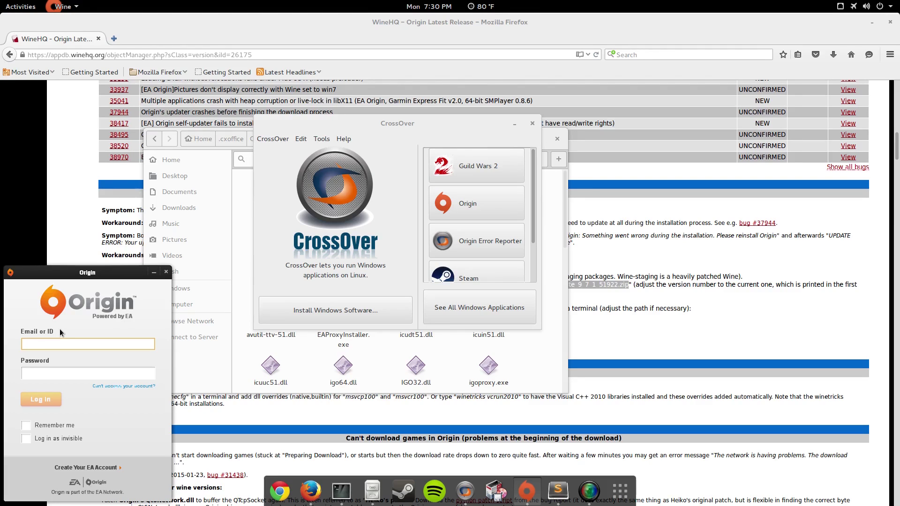
type("mat")
key("Tab")
left_click(37, 400)
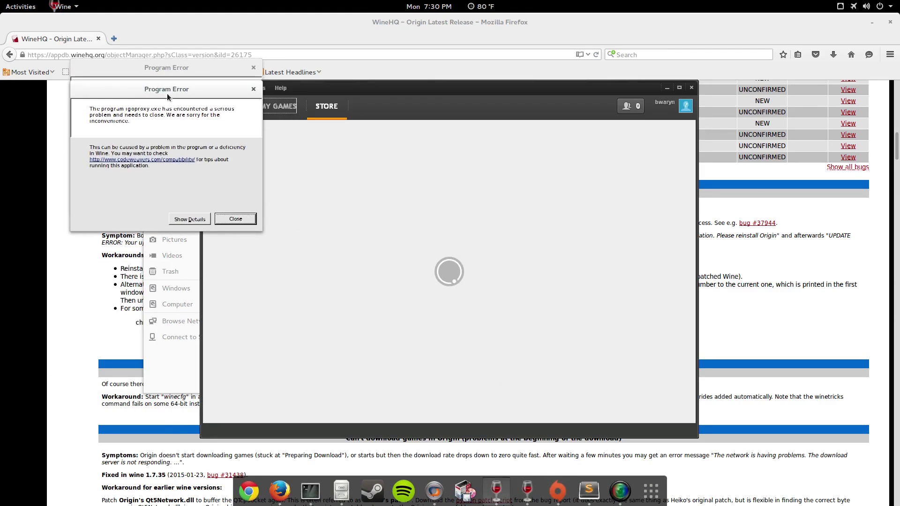
Step: Close both igoproxy.exe program error messages
left_click_drag(207, 95, 195, 202)
left_click(240, 339)
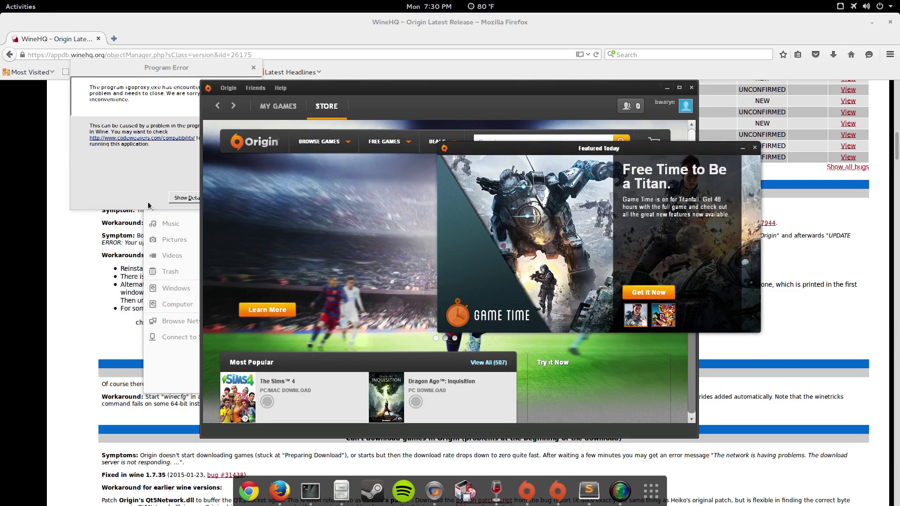
left_click(219, 197)
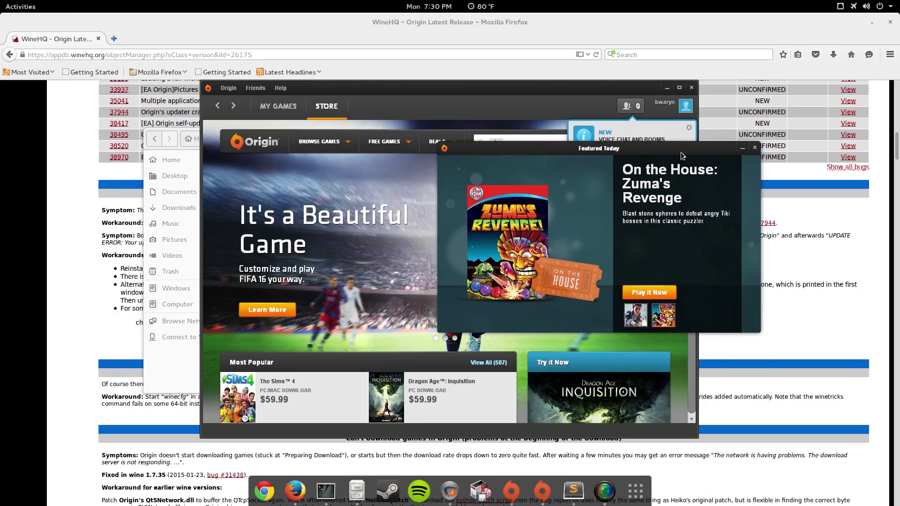
Step: Dismiss the Featured Today promotion and the voice chat announcement to reveal the Store page
left_click(755, 148)
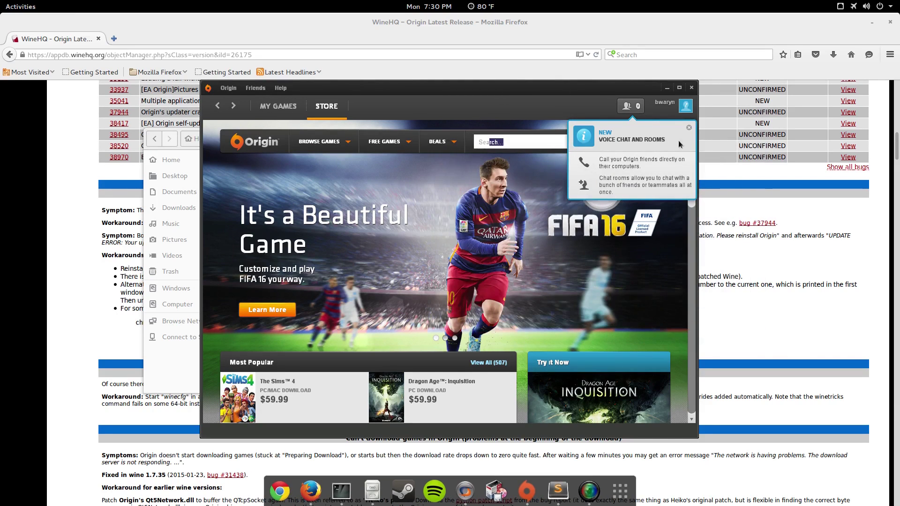
left_click(689, 127)
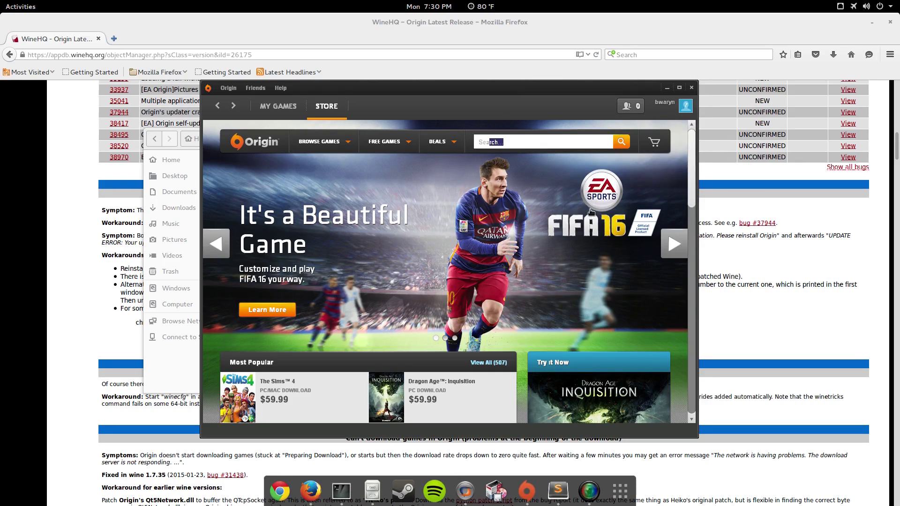
scroll(449, 299, "down", 10)
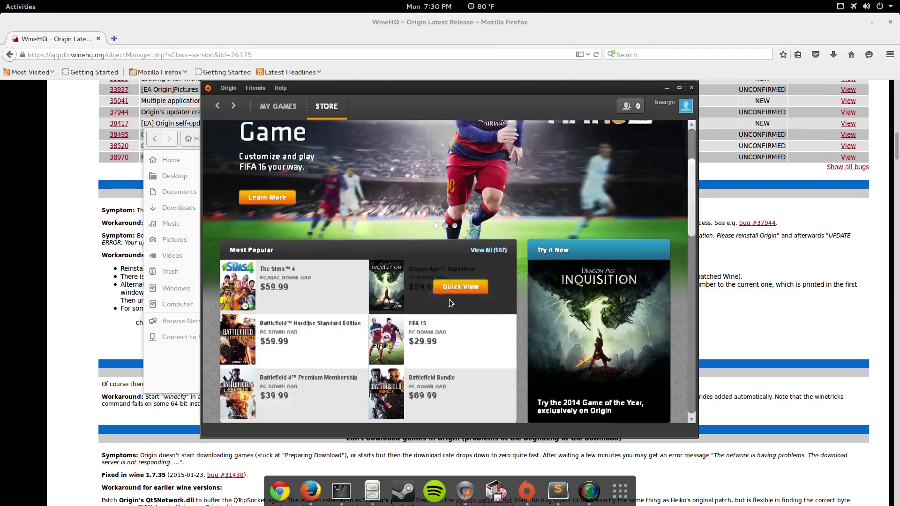
scroll(664, 375, "up", 10)
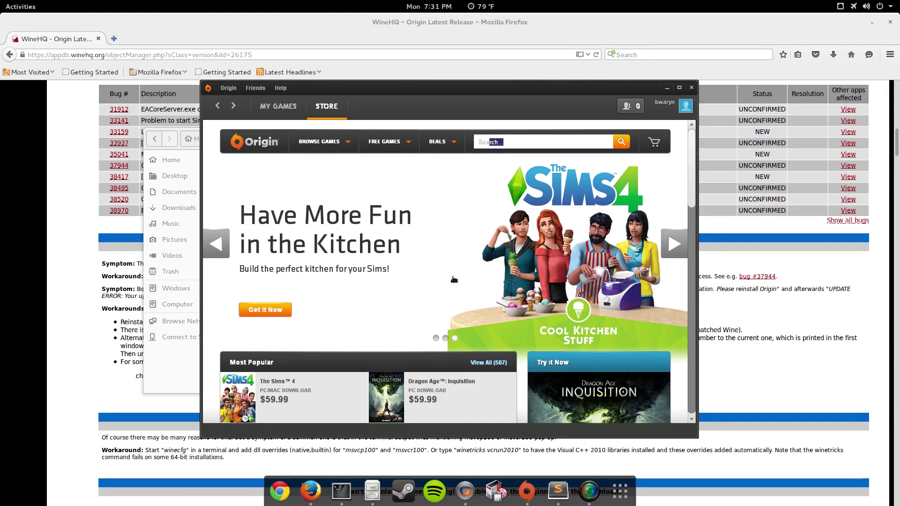
key("ctrl+alt+t")
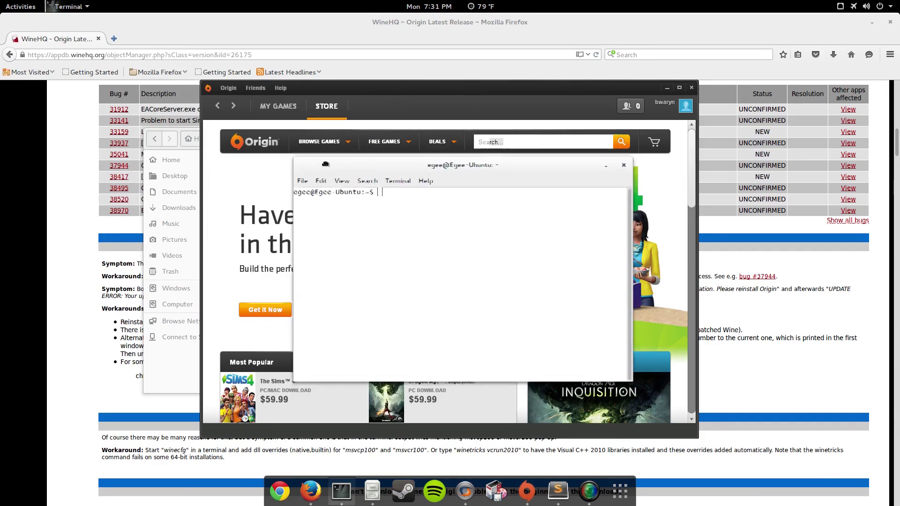
Step: Download patch_qt5network_wine.py in the terminal using the wget command from the WineHQ page
scroll(62, 226, "down", 7)
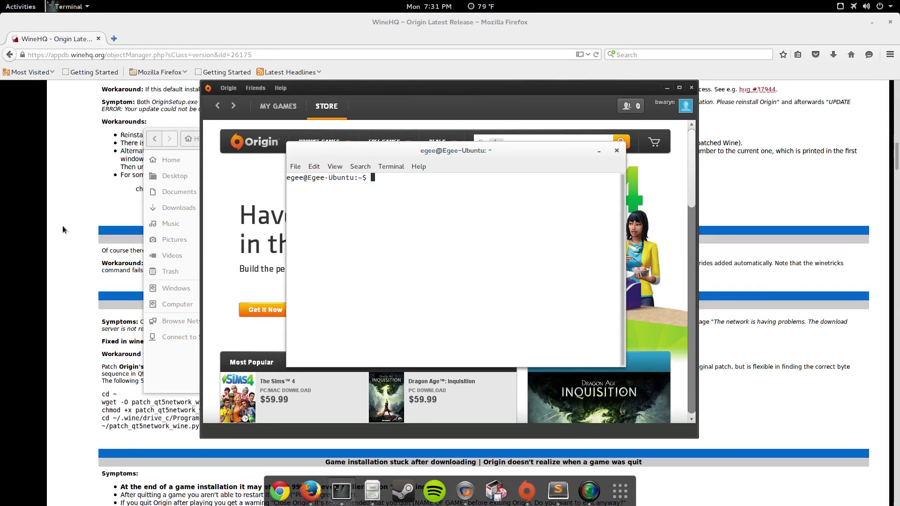
left_click(87, 359)
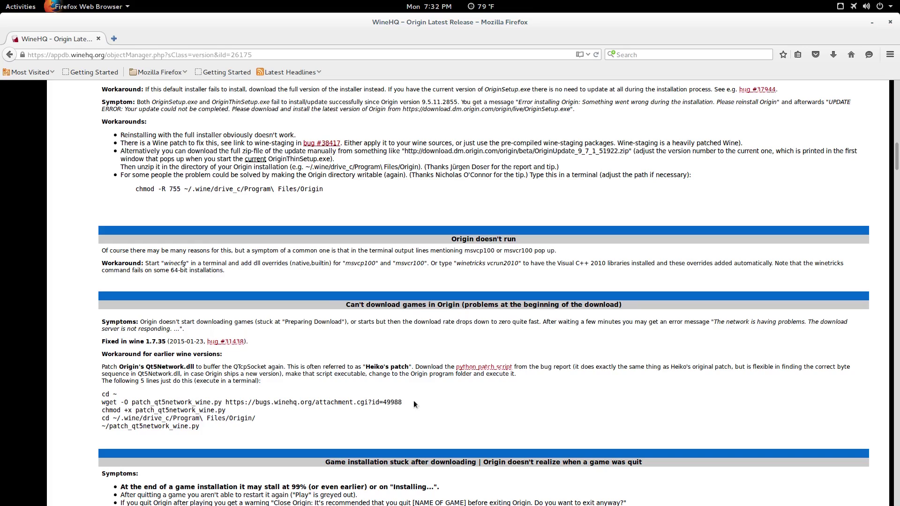
left_click_drag(413, 402, 102, 404)
key("super+c")
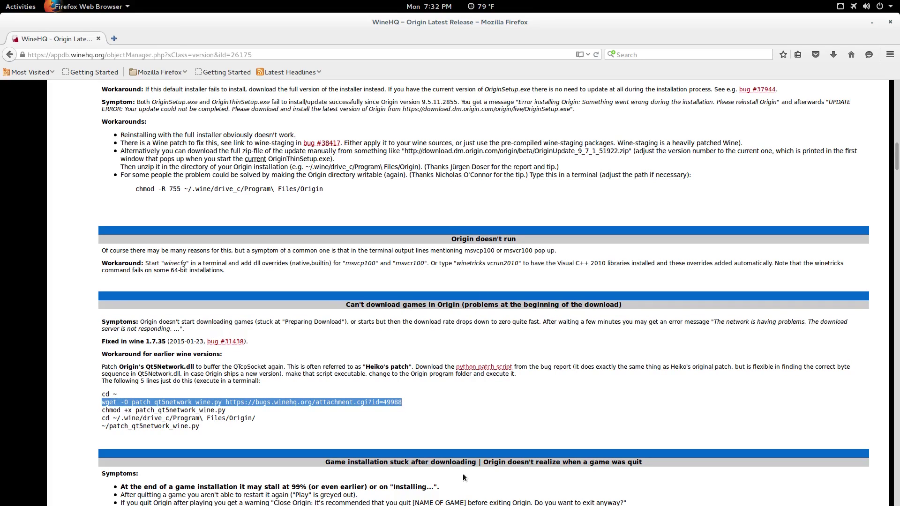
mouse_move(464, 503)
left_click(340, 491)
right_click(446, 225)
left_click(477, 265)
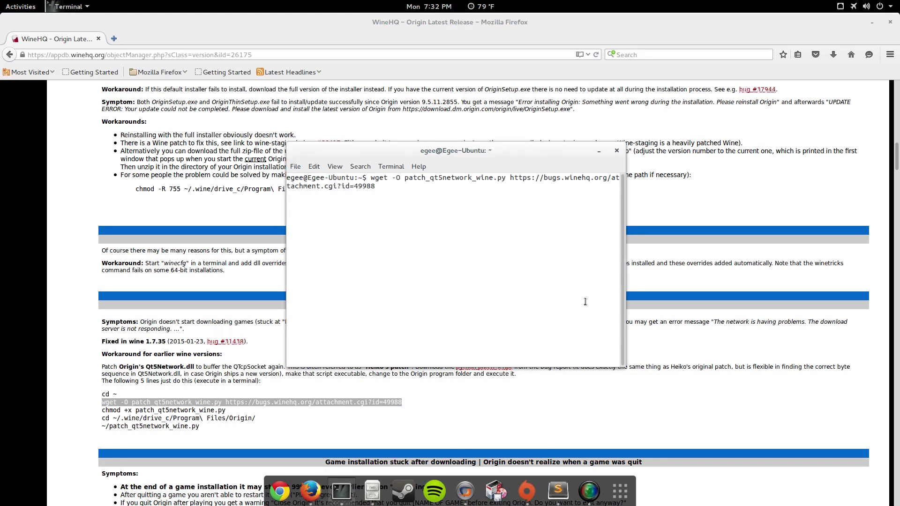
key("Return")
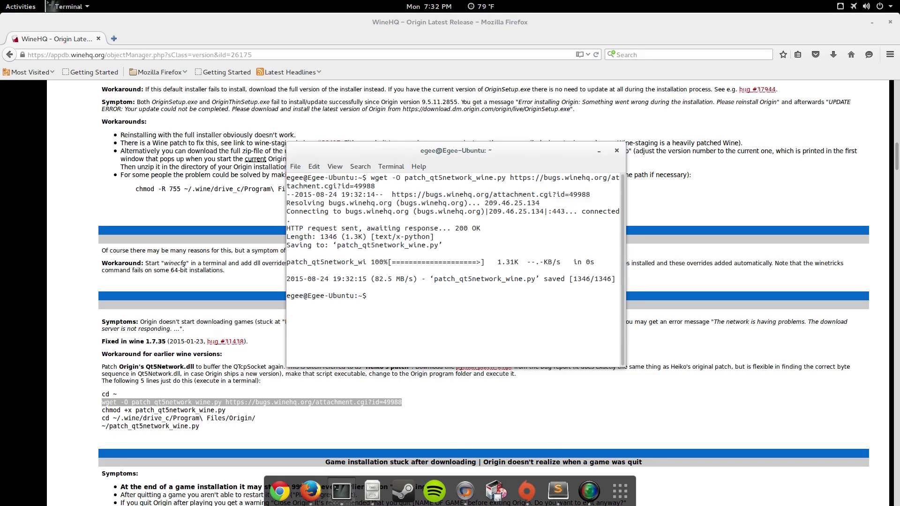
Step: Make patch_qt5network_wine.py executable with the page's chmod command
left_click_drag(236, 414, 99, 411)
key("super+c")
key("alt+Tab")
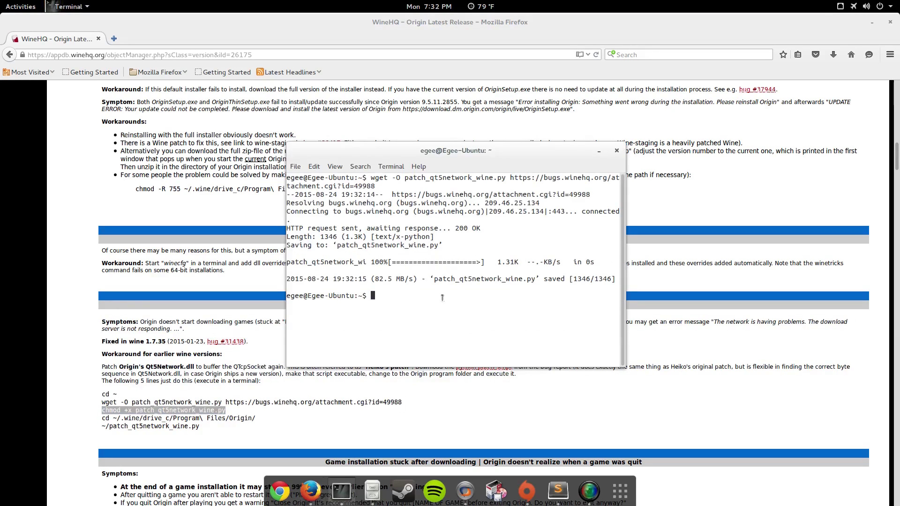
right_click(423, 316)
left_click(467, 356)
key("Return")
Step: Run the cd command to the Wine Origin folder, which fails with no such directory
key("alt+Tab")
left_click_drag(255, 418, 100, 418)
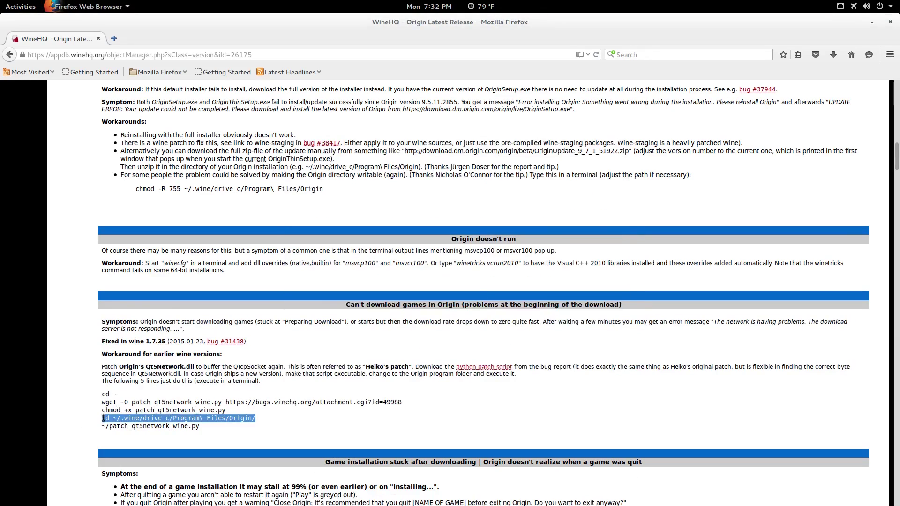
key("alt+Tab")
middle_click(418, 282)
key("Return")
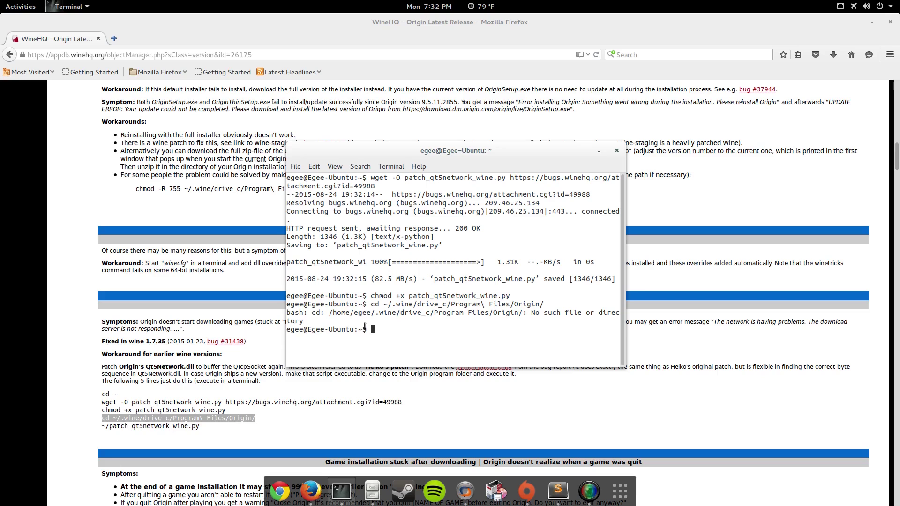
left_click(373, 491)
Step: Open a terminal in the Origin program folder and copy the ~/patch_qt5network_wine.py command
right_click(387, 248)
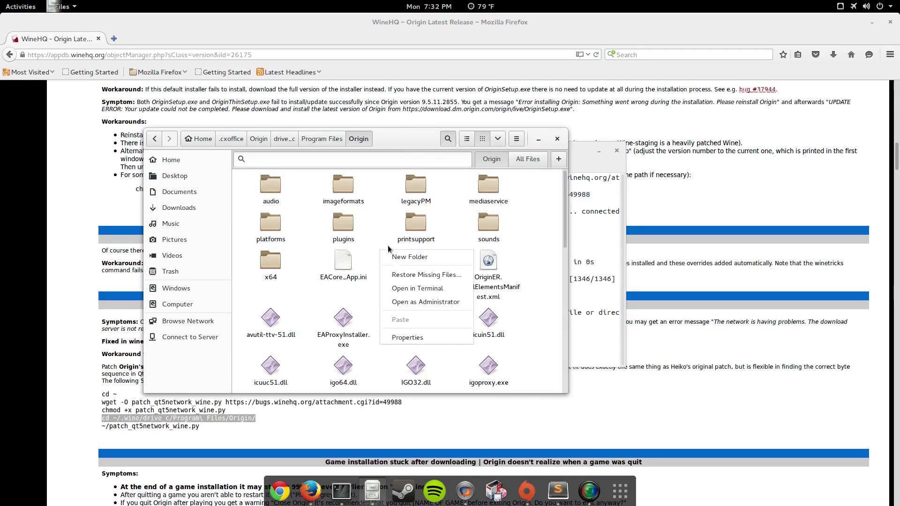
left_click(421, 291)
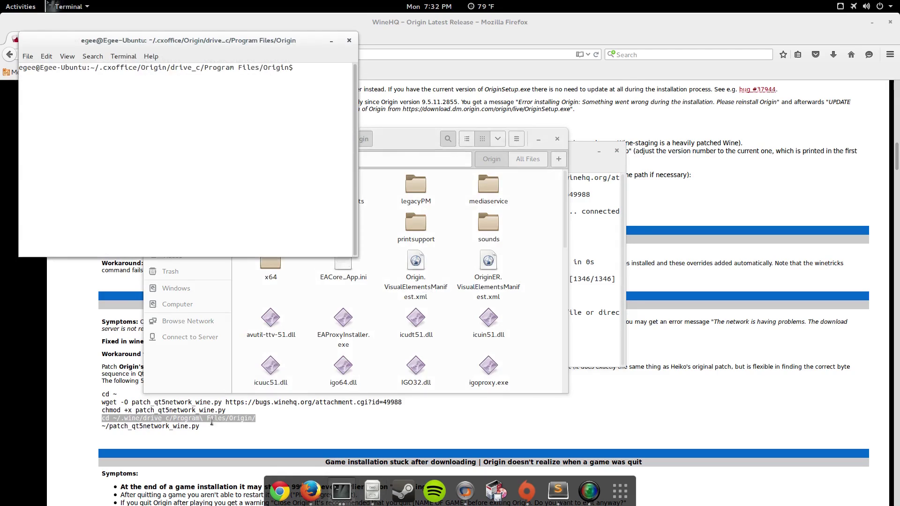
left_click_drag(202, 427, 103, 426)
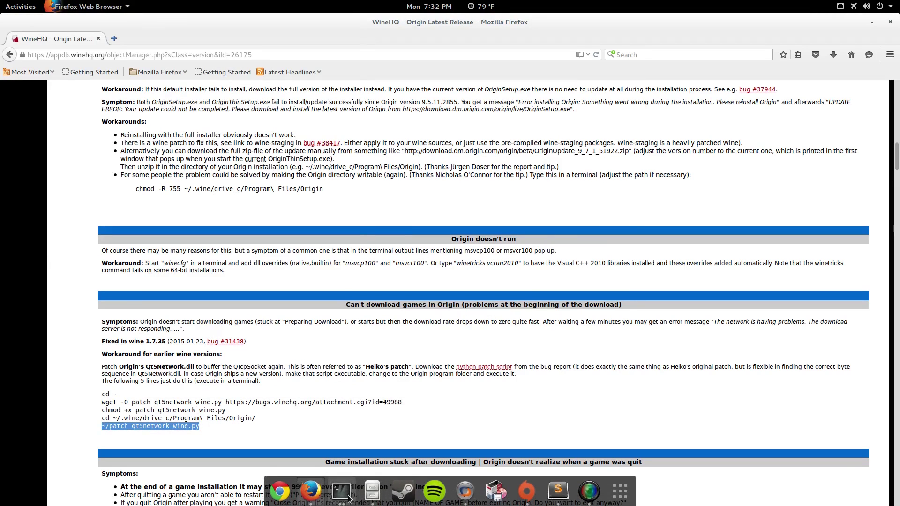
left_click(341, 491)
Step: Run ~/patch_qt5network_wine.py in that terminal, confirm the patch succeeded, and return to Origin
right_click(322, 143)
left_click(343, 182)
key("Return")
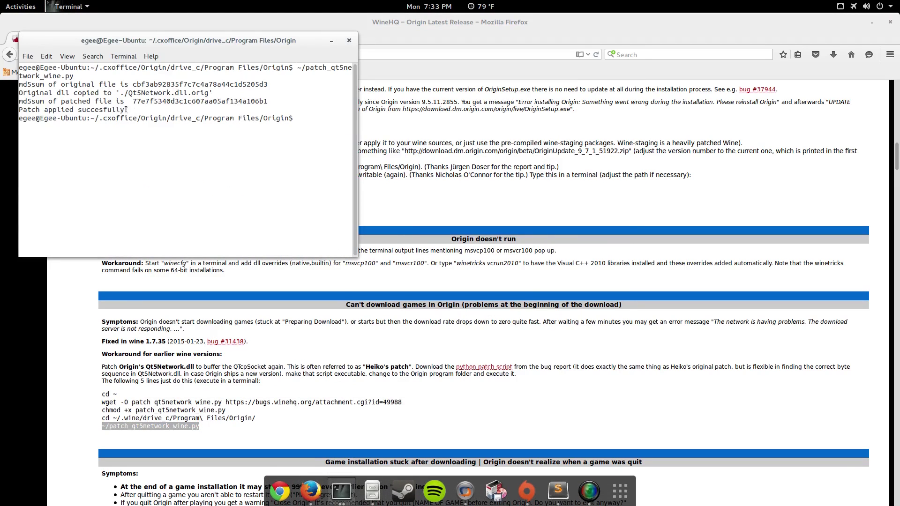
triple_click(16, 111)
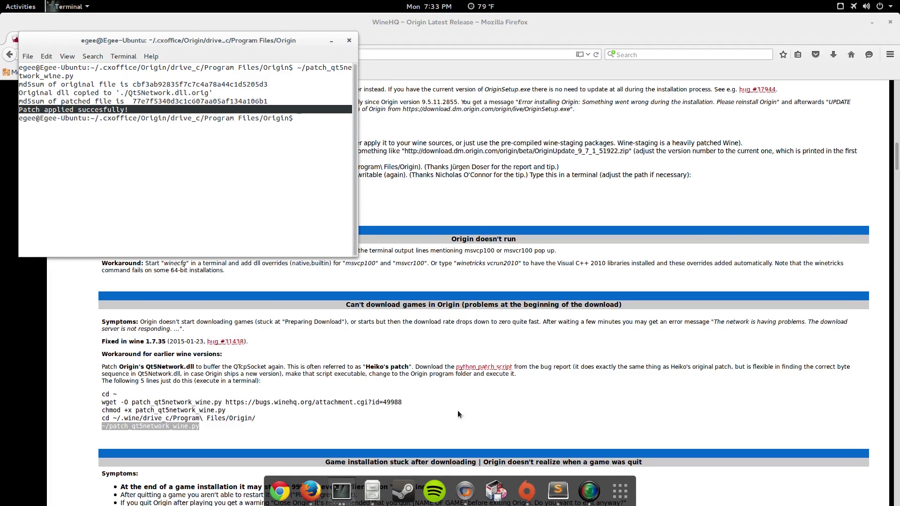
left_click(527, 491)
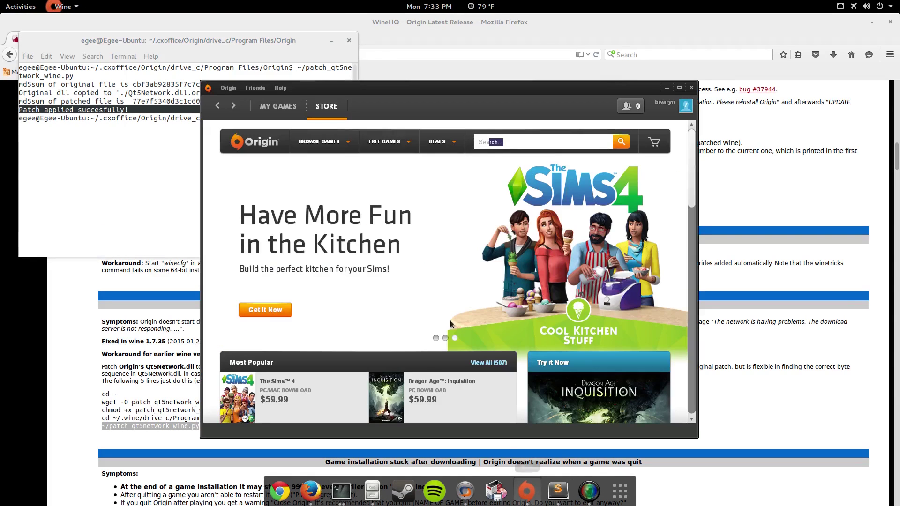